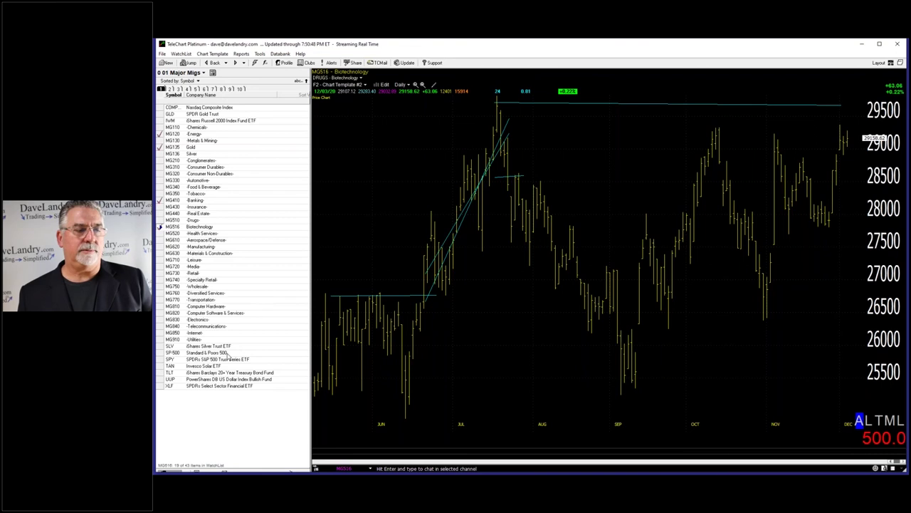
On the Standard & Poors 500 chart, draw a near-horizontal line at about 3550 from the late-August bars across to December
left_click(226, 354)
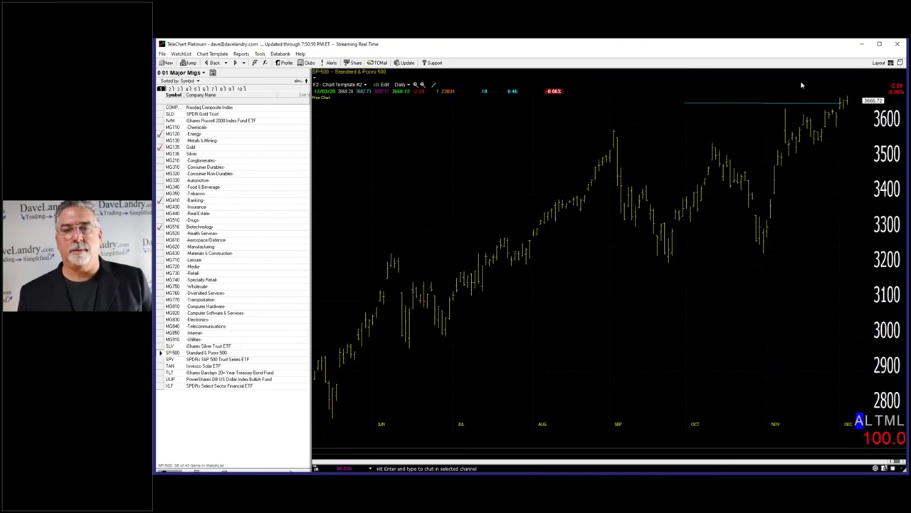
left_click(416, 86)
left_click(415, 85)
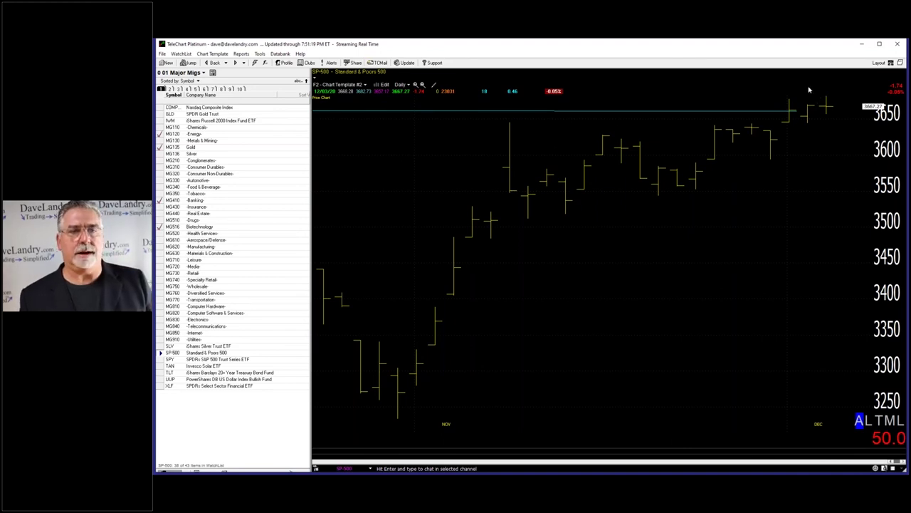
left_click(423, 85)
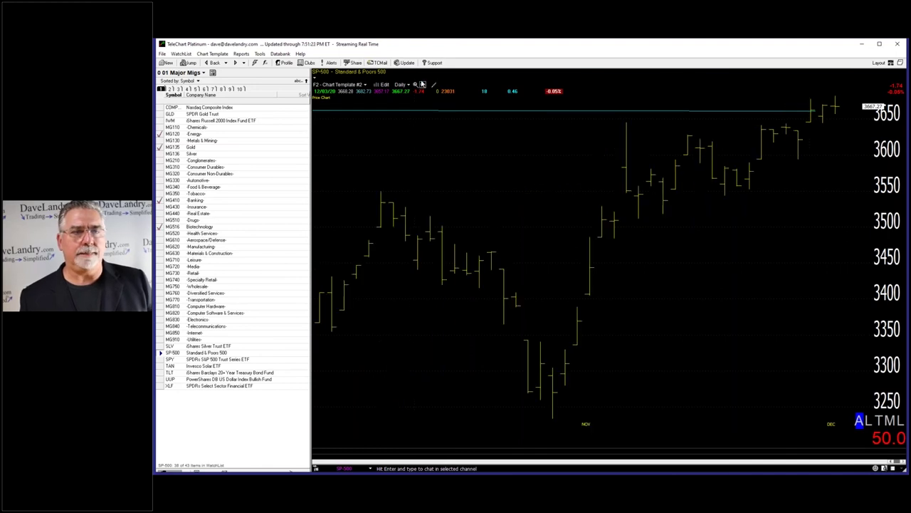
left_click(422, 84)
left_click(422, 85)
left_click(423, 84)
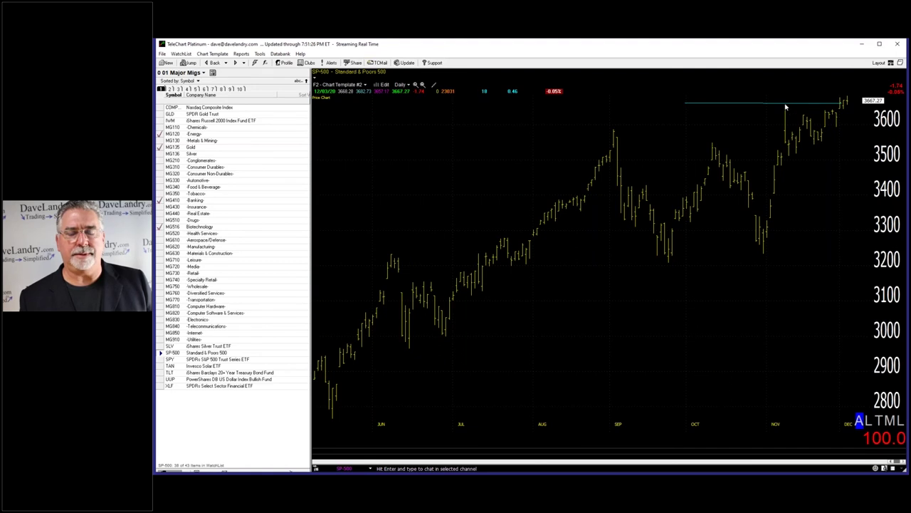
left_click_drag(590, 132, 847, 135)
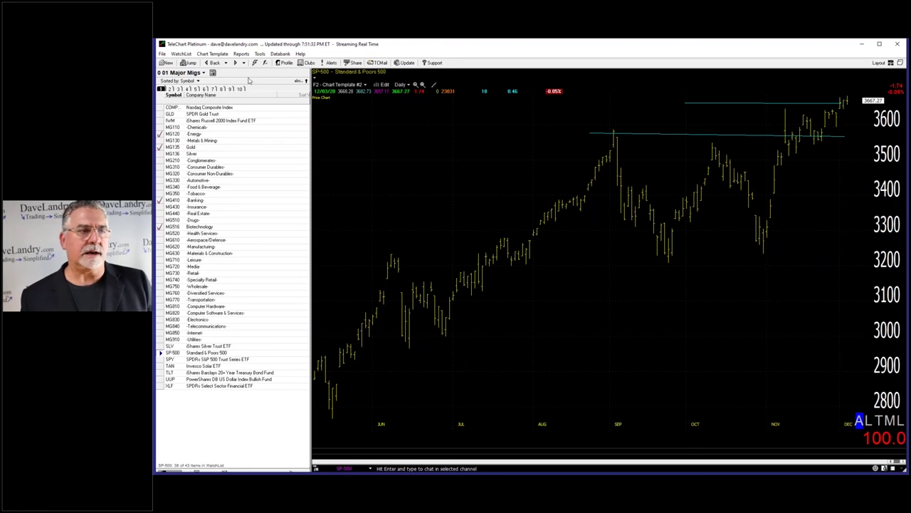
Examine the most recent daily bars of the Nasdaq Composite Index at close range
left_click(236, 108)
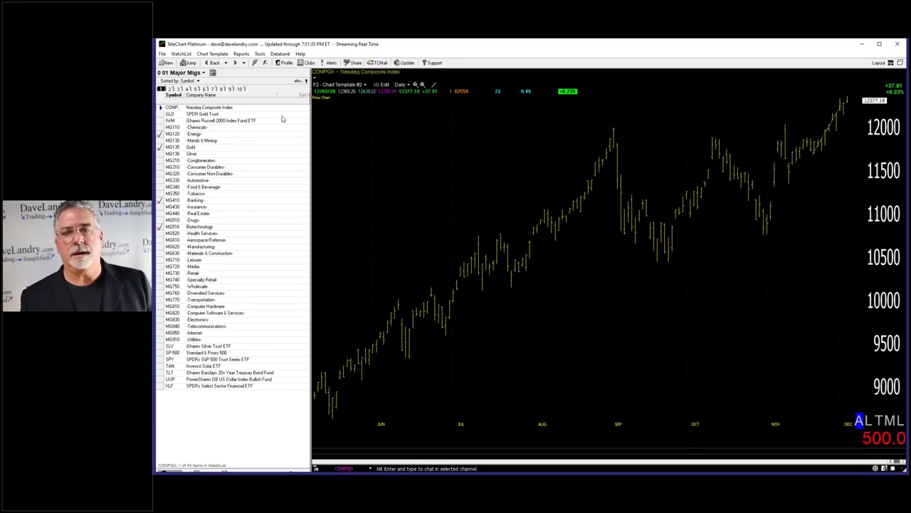
left_click(416, 84)
left_click(416, 84)
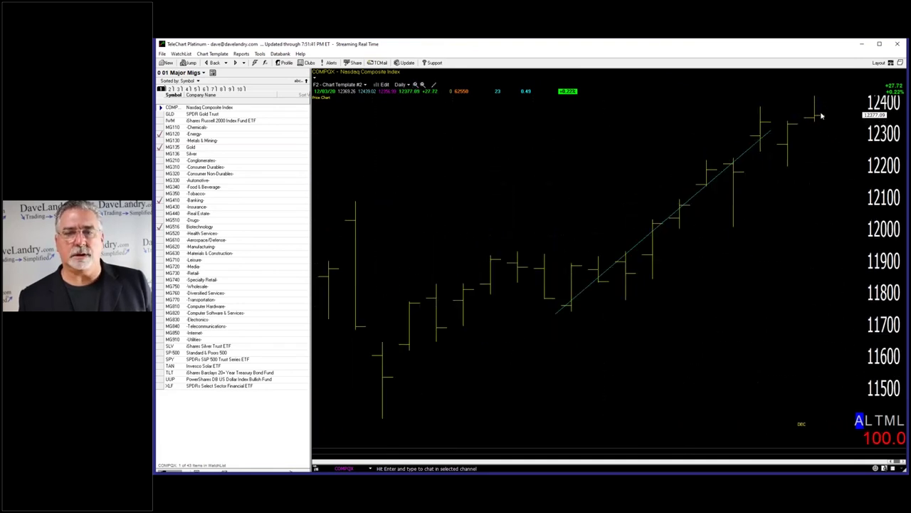
Examine the iShares Russell 2000 Index Fund chart and measure its percent change from 11/24/20 to 12/03/20
left_click(205, 122)
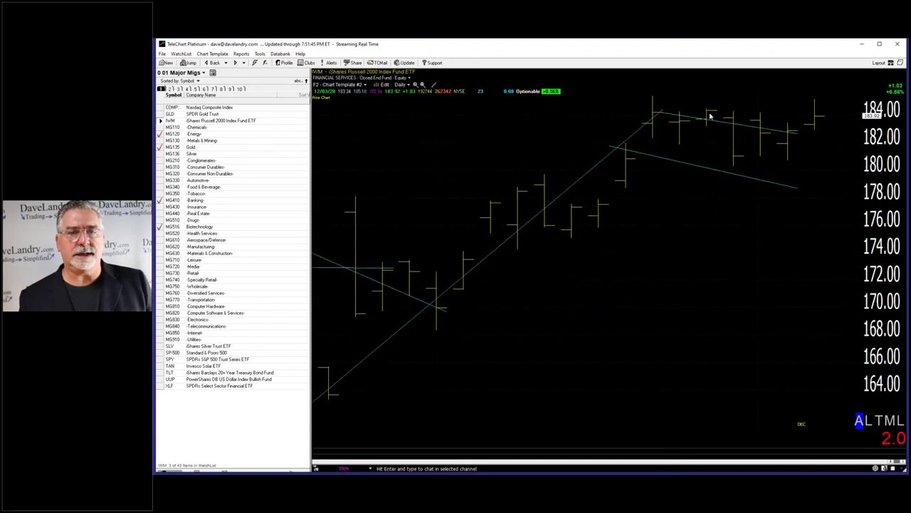
left_click_drag(656, 106, 861, 112)
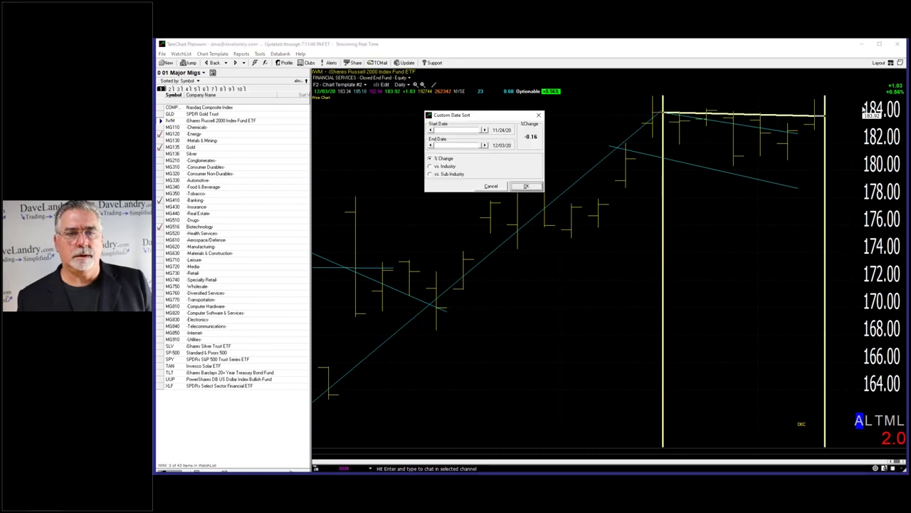
left_click(491, 186)
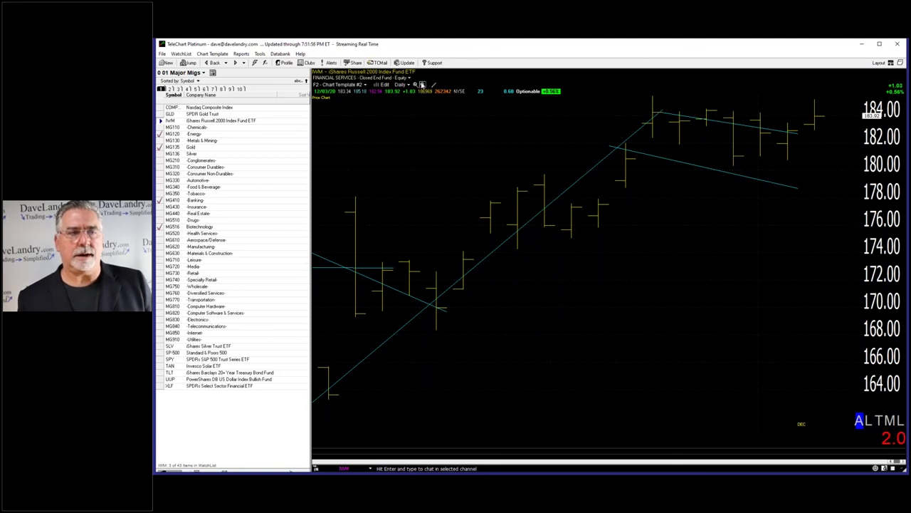
left_click(422, 84)
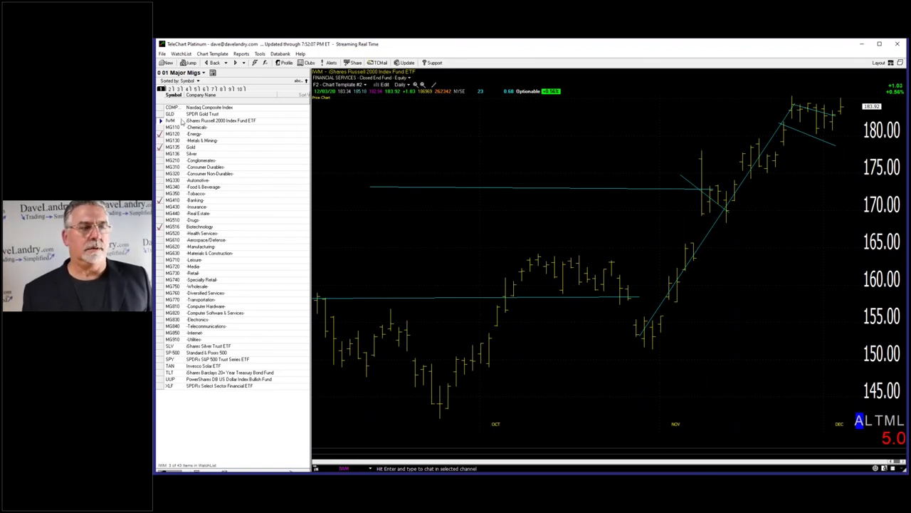
Examine the Energy sector chart over a longer history back to February, and over the range since June
left_click(180, 135)
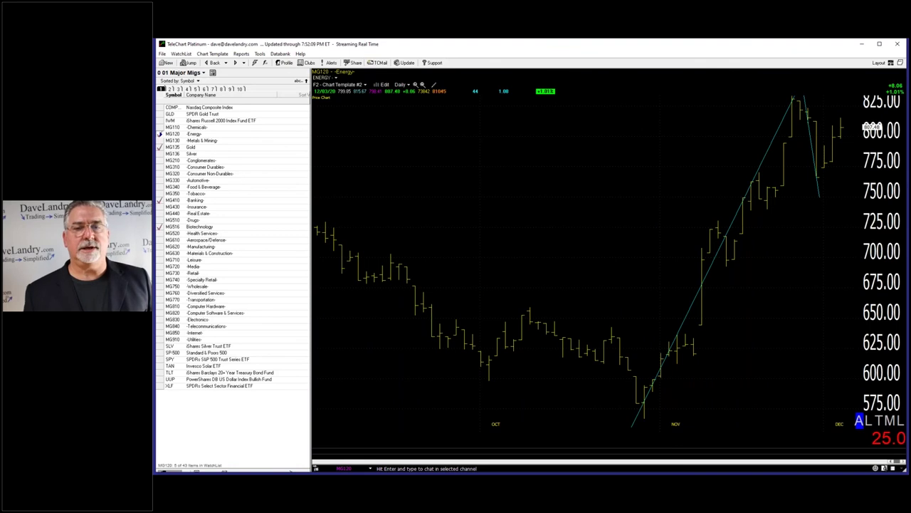
left_click(422, 85)
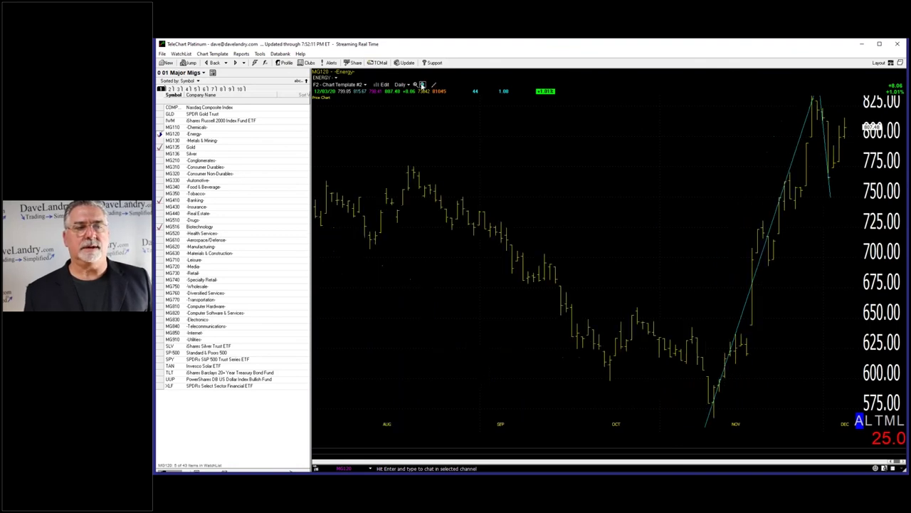
left_click(422, 84)
left_click(422, 85)
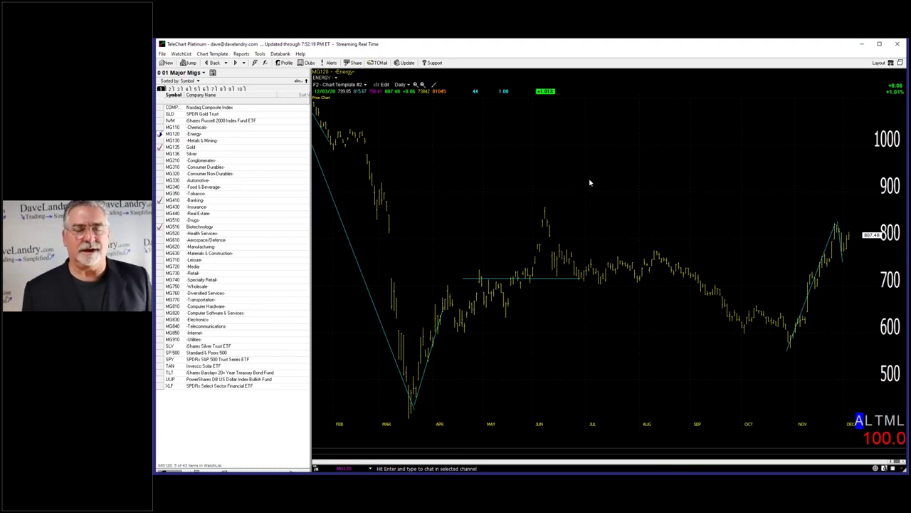
left_click(416, 85)
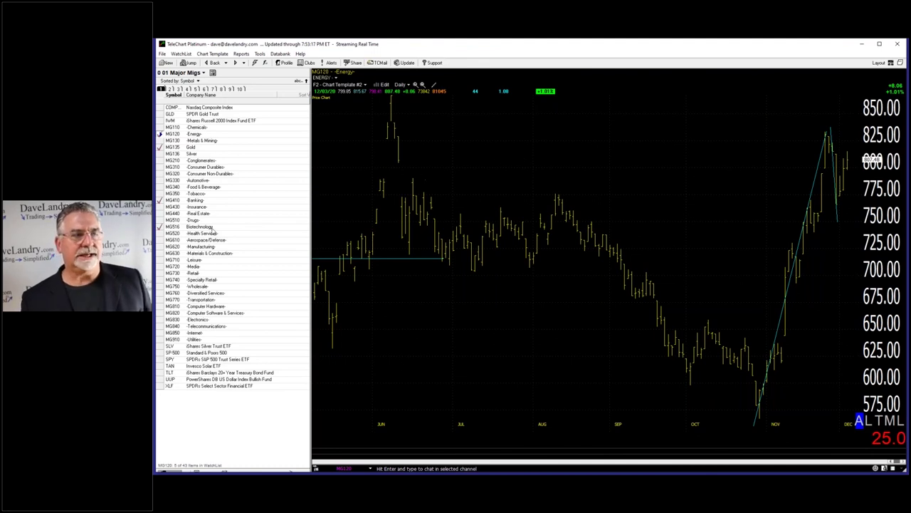
Examine the Banking sector chart over its longer history and over the recent bars since October
left_click(174, 202)
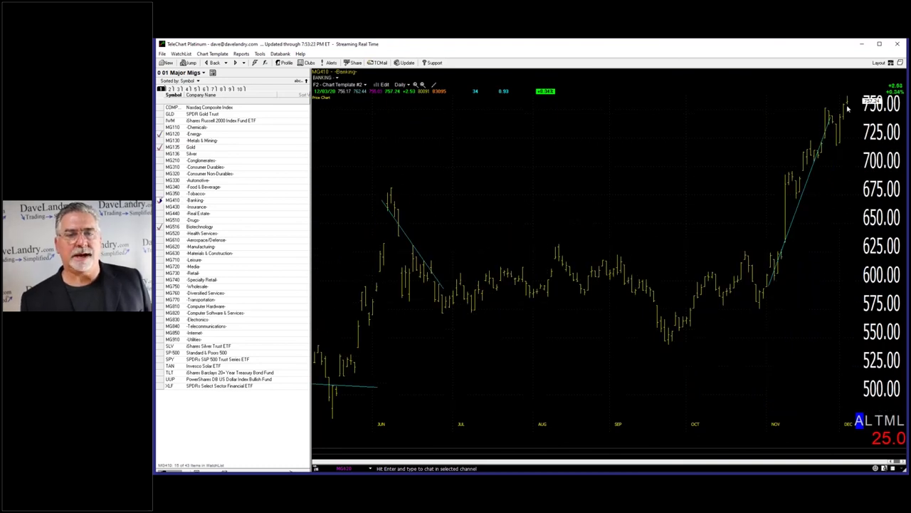
left_click(421, 84)
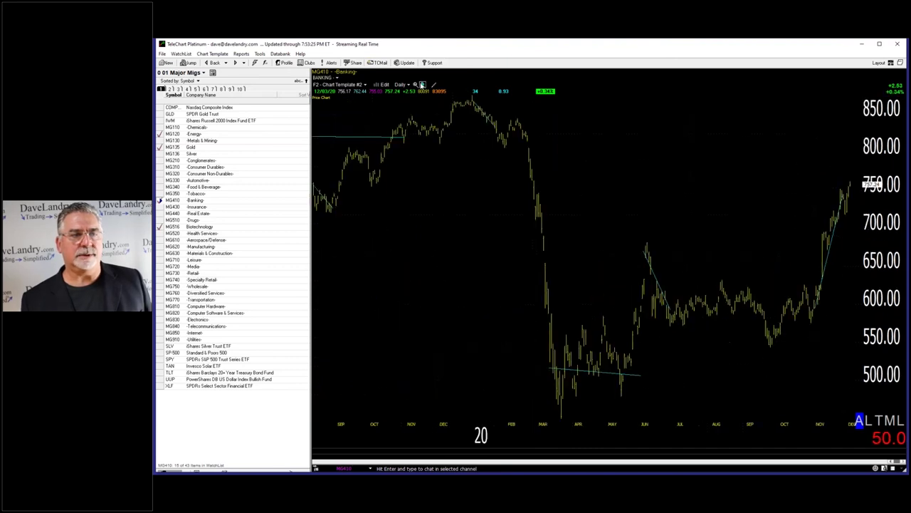
left_click(415, 84)
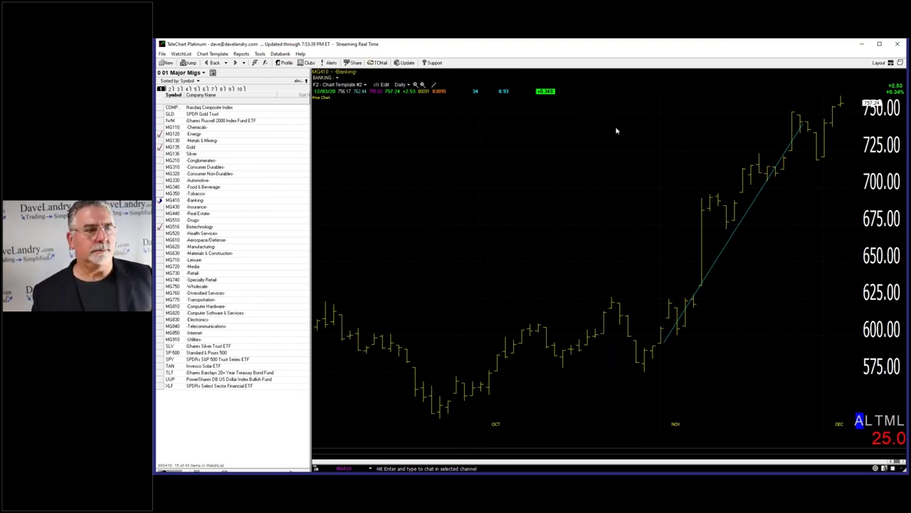
On the Biotechnology sector chart, extend the resistance line from the July high to the latest December bar and level it
left_click(210, 227)
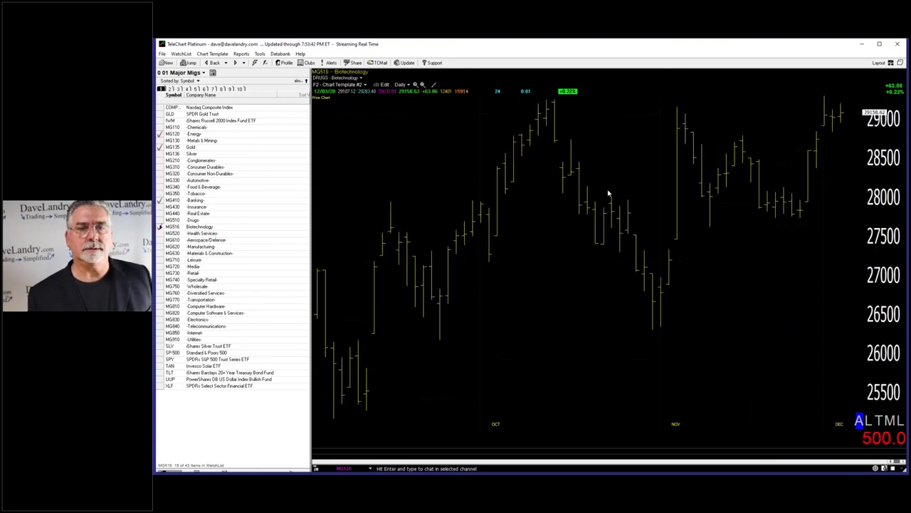
left_click(422, 84)
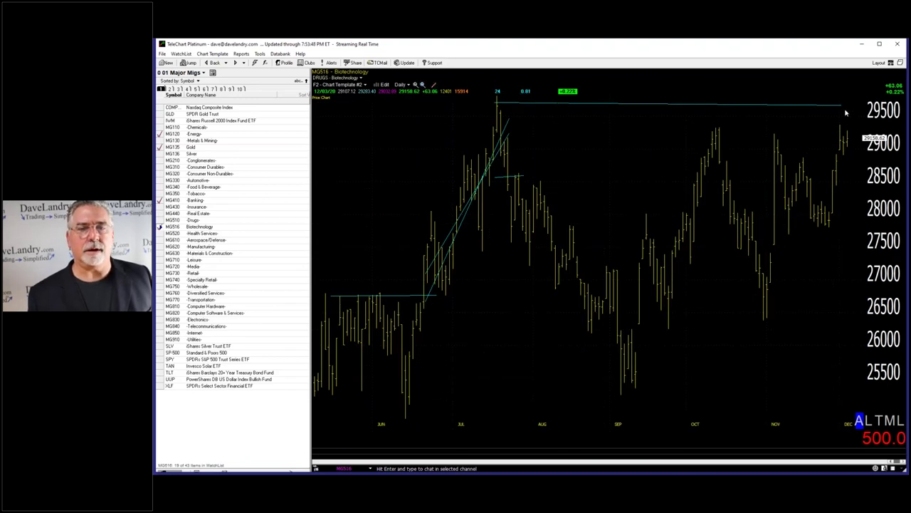
left_click_drag(842, 105, 851, 103)
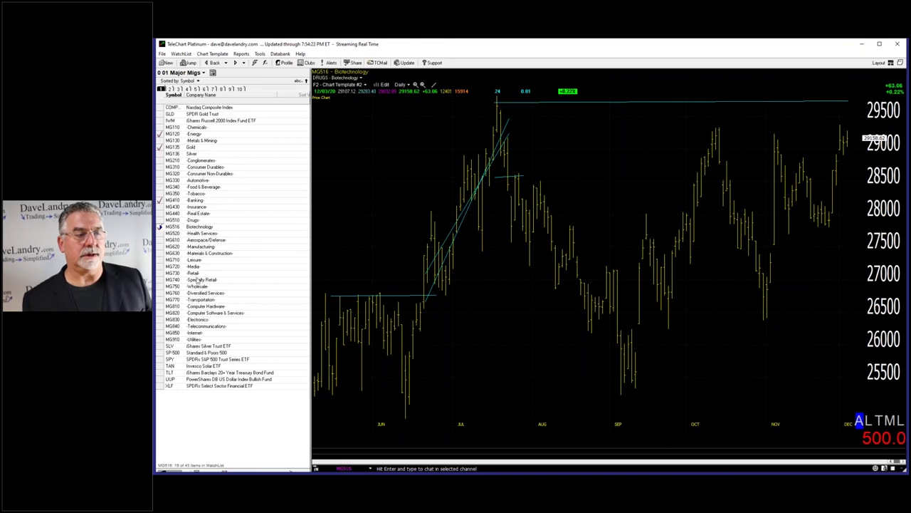
Review the daily charts of the Transportation and Electronics sectors
left_click(190, 300)
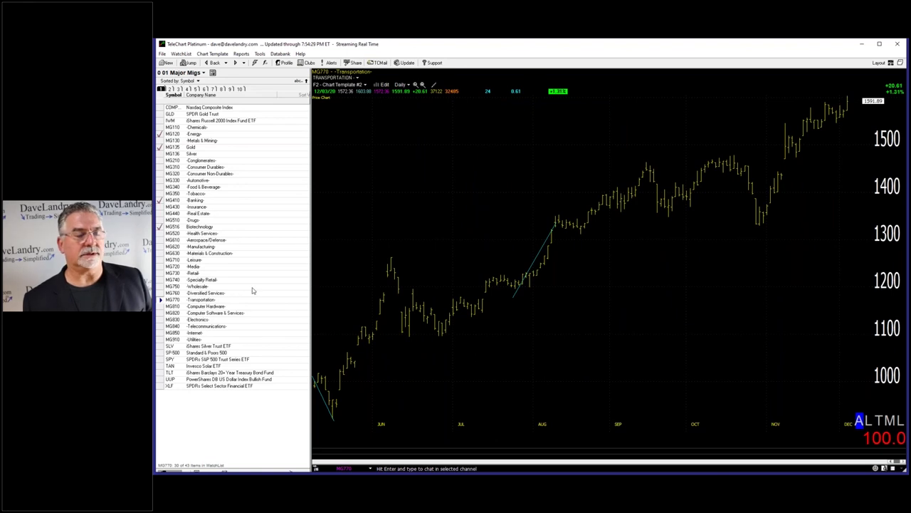
left_click(209, 321)
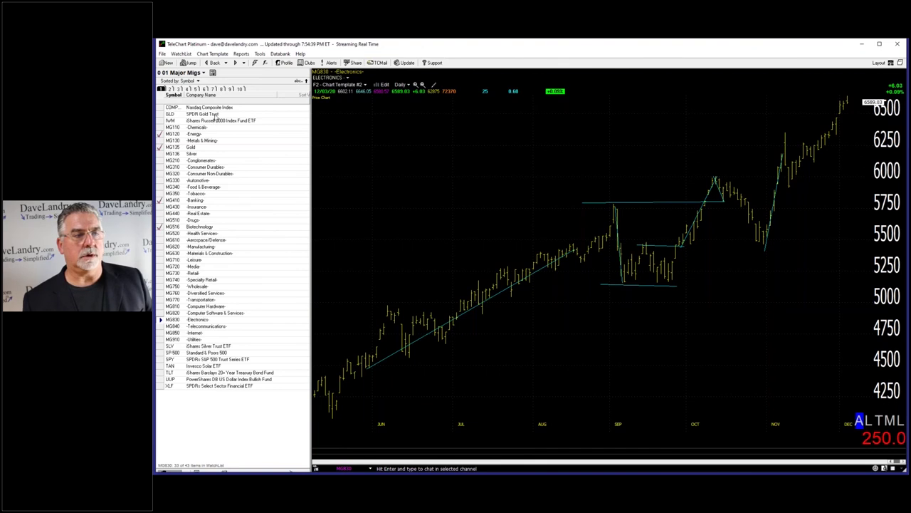
Compare the SPDR Gold Trust chart with the Gold industry group, viewing the group's history back to the previous year
left_click(215, 116)
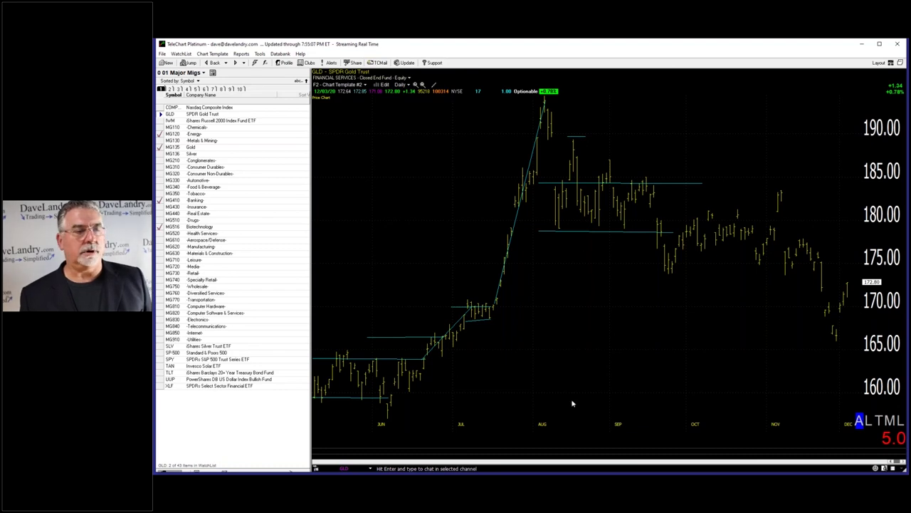
left_click(205, 146)
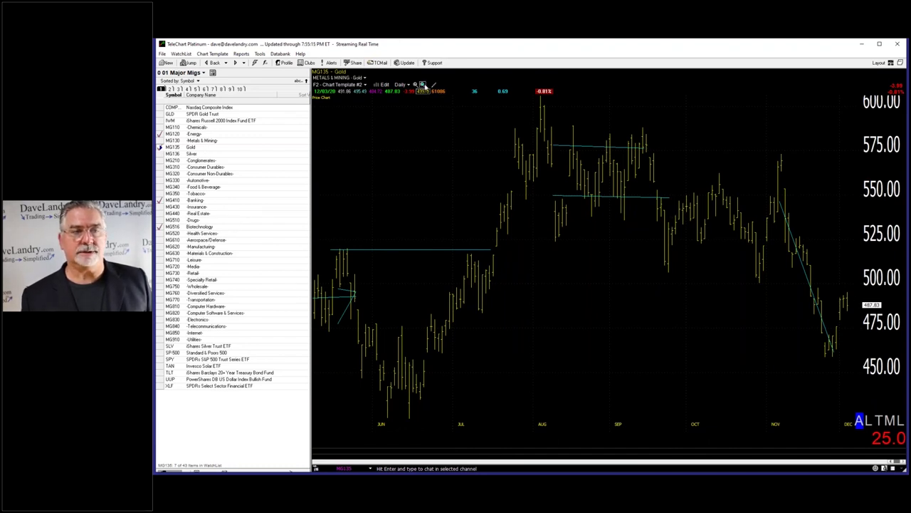
left_click(423, 84)
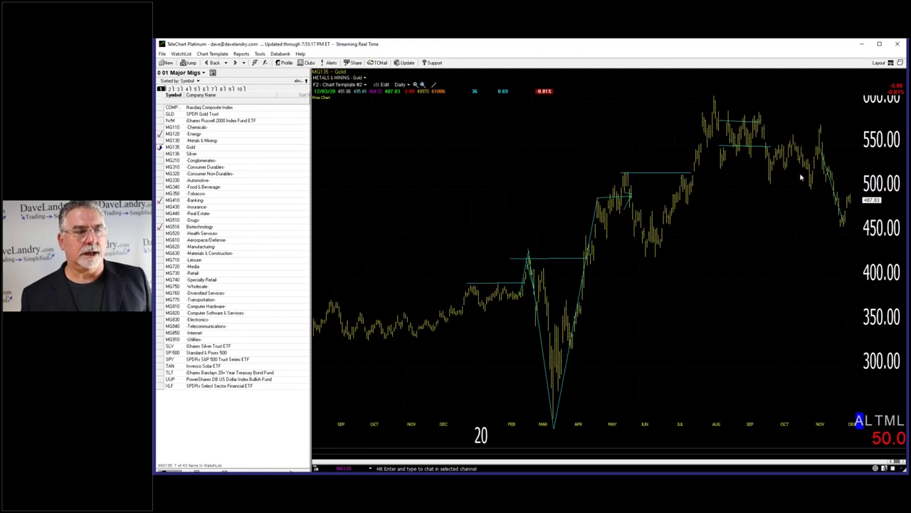
Compare the Silver industry group with the iShares Silver Trust ETF, viewing the ETF's bars since June
left_click(185, 154)
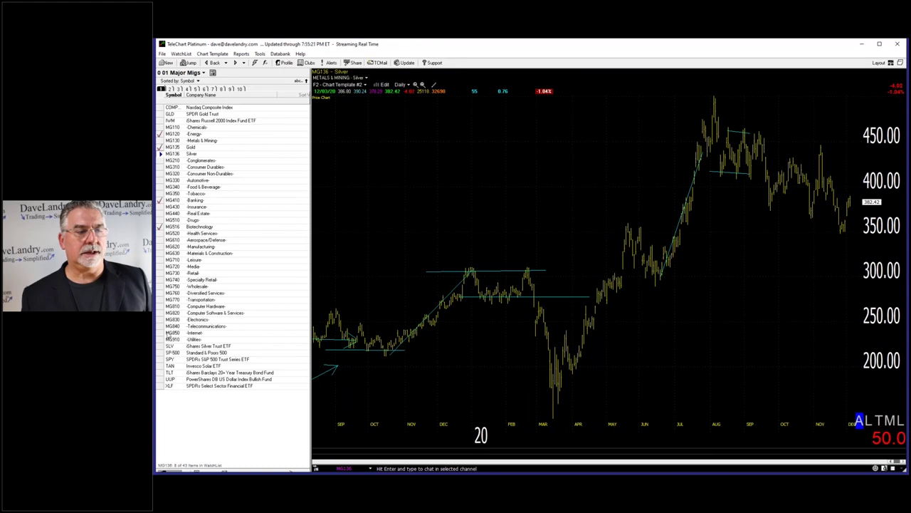
left_click(170, 347)
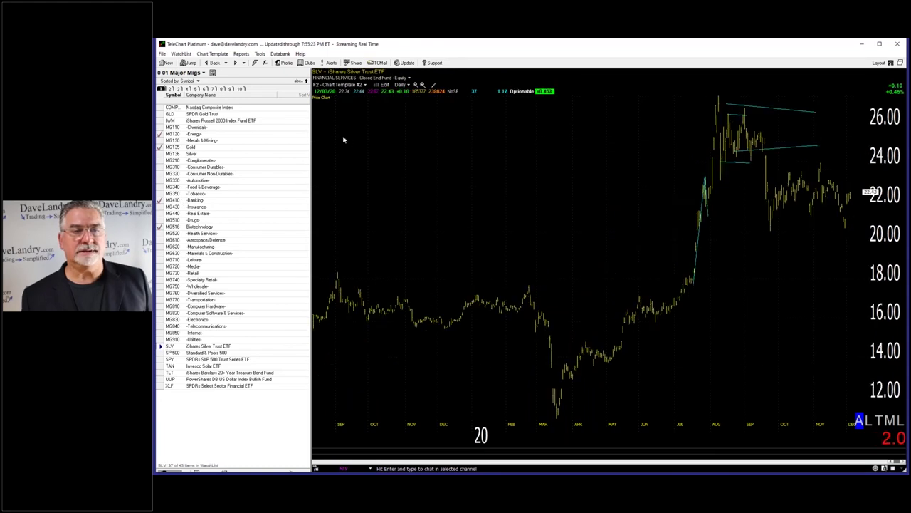
scroll(699, 178, "up", 3)
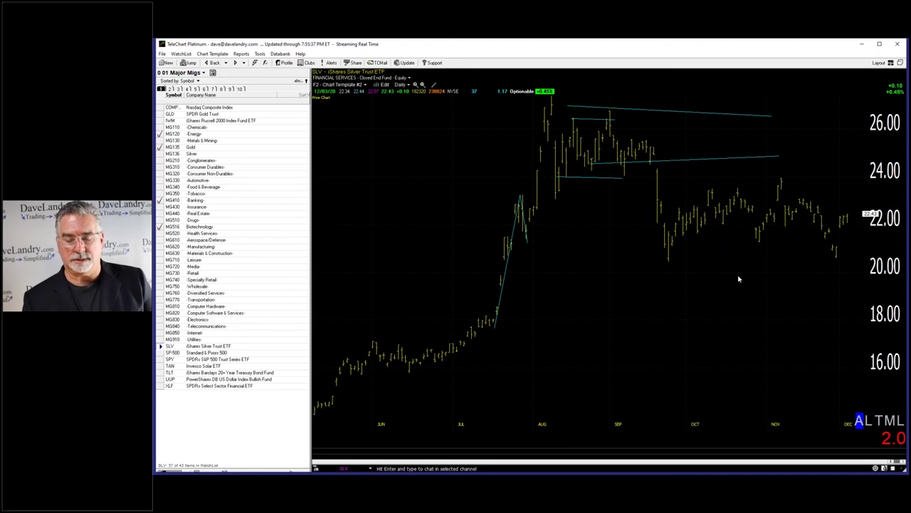
Look up the symbol WTI and examine the W & T Offshore chart over more than a year of daily bars
key("ctrl+j")
type("WTI")
key("Return")
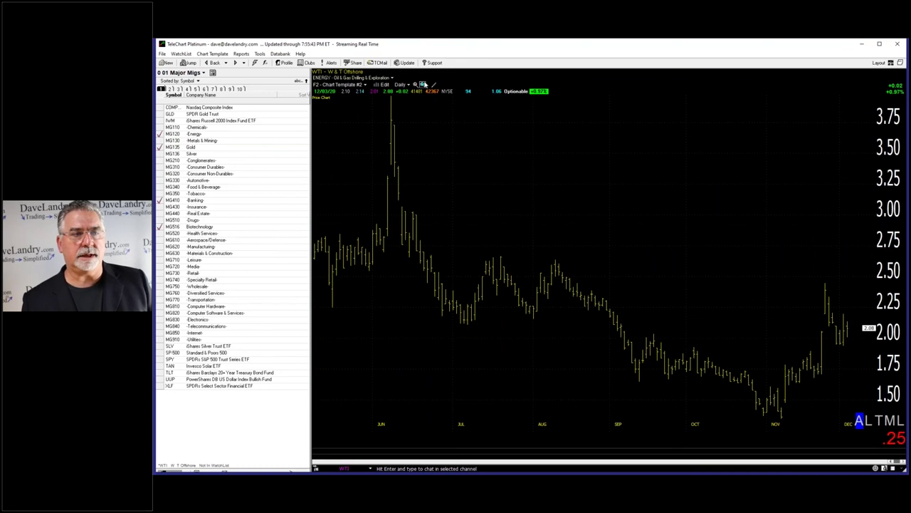
left_click(424, 84)
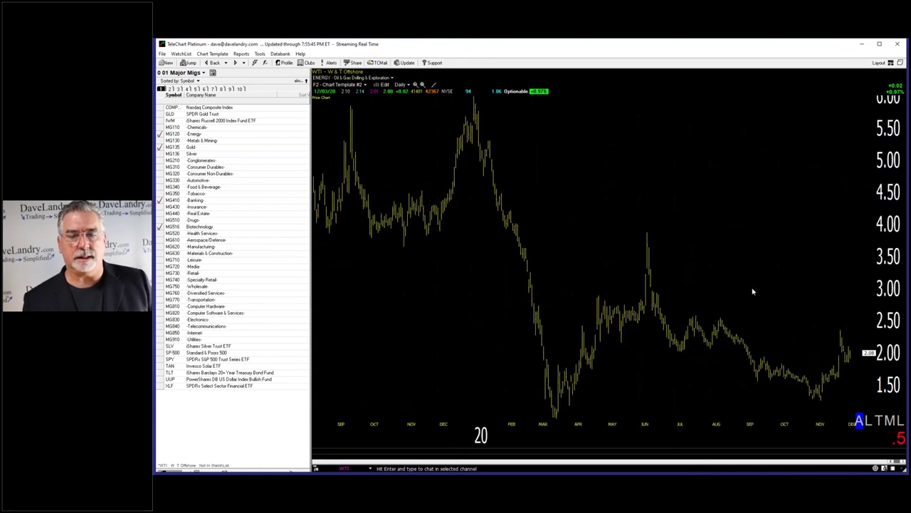
key("Right")
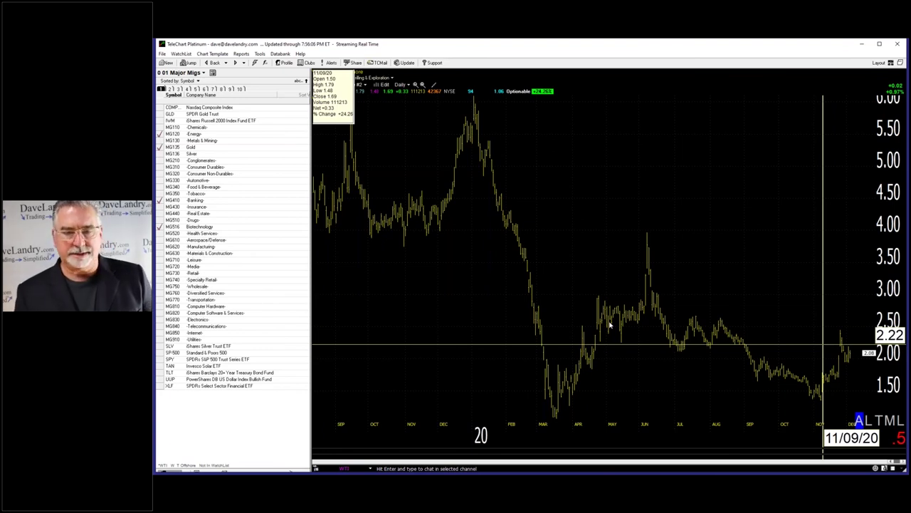
Look up the symbol CPE and examine the Callon Petroleum chart since February
type("CPE")
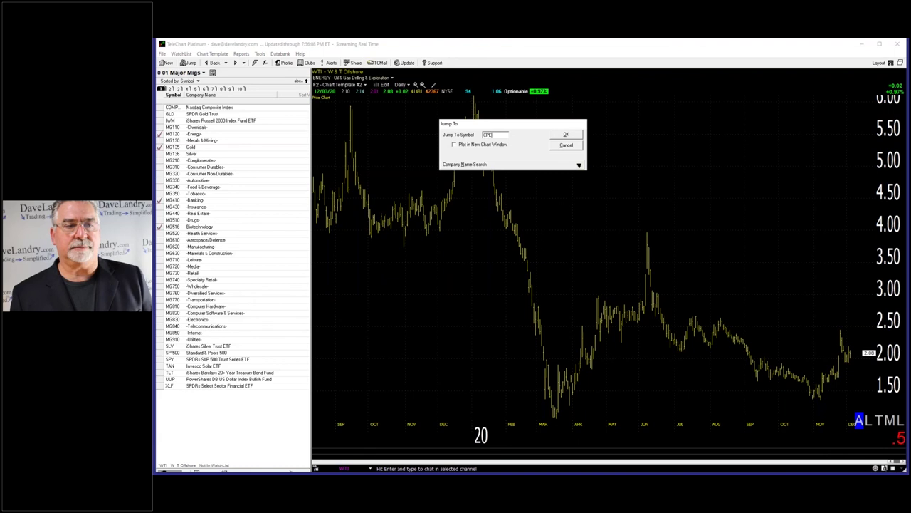
key("Return")
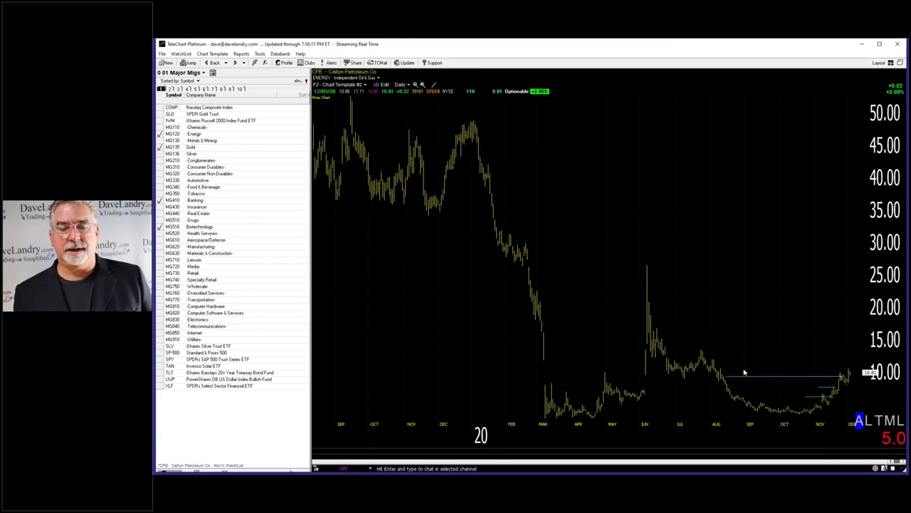
left_click(417, 84)
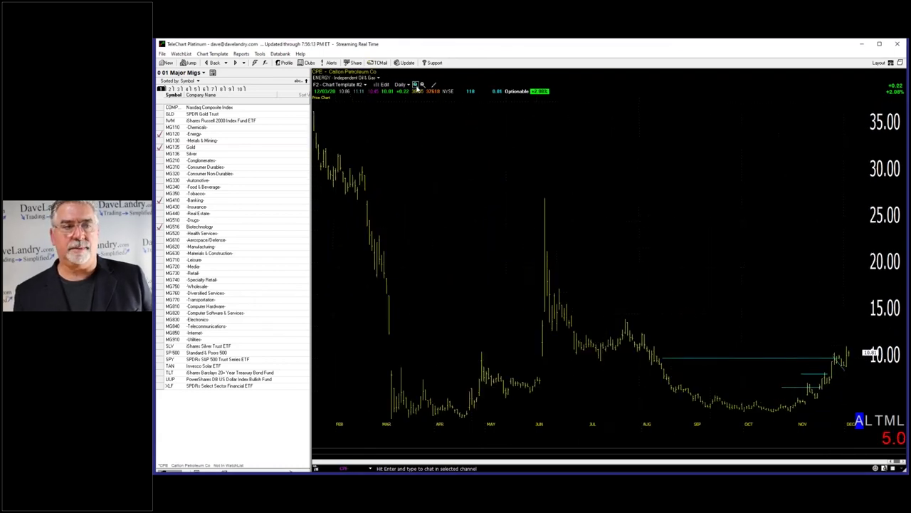
Mark Callon Petroleum's early-November pullback and bound its June–August range with trendlines near 10.00 and 14.00
mouse_move(758, 346)
left_mouse_down()
mouse_move(786, 350)
mouse_move(748, 366)
left_mouse_up()
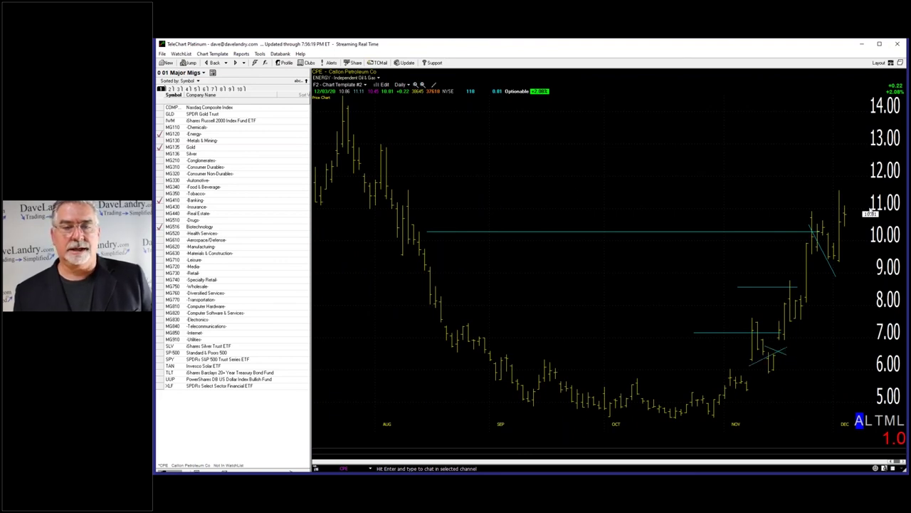
left_click(422, 84)
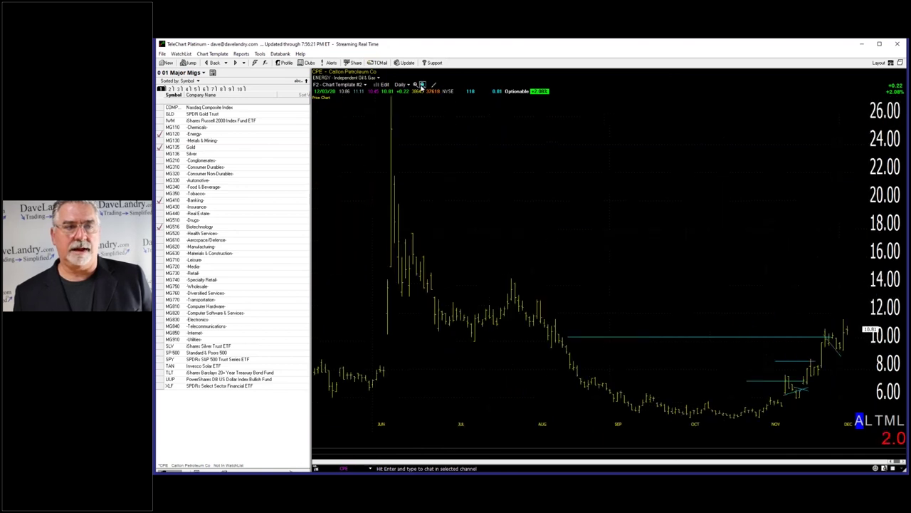
left_click(422, 84)
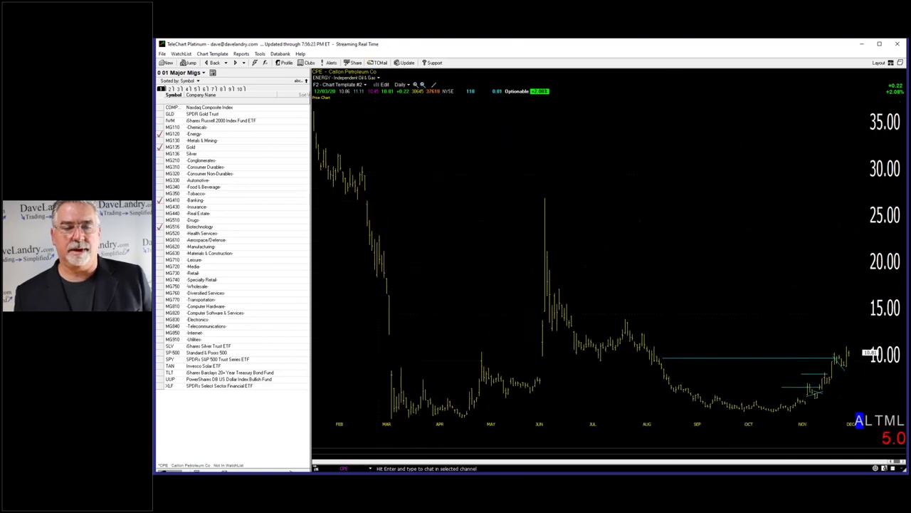
left_click_drag(559, 356, 736, 354)
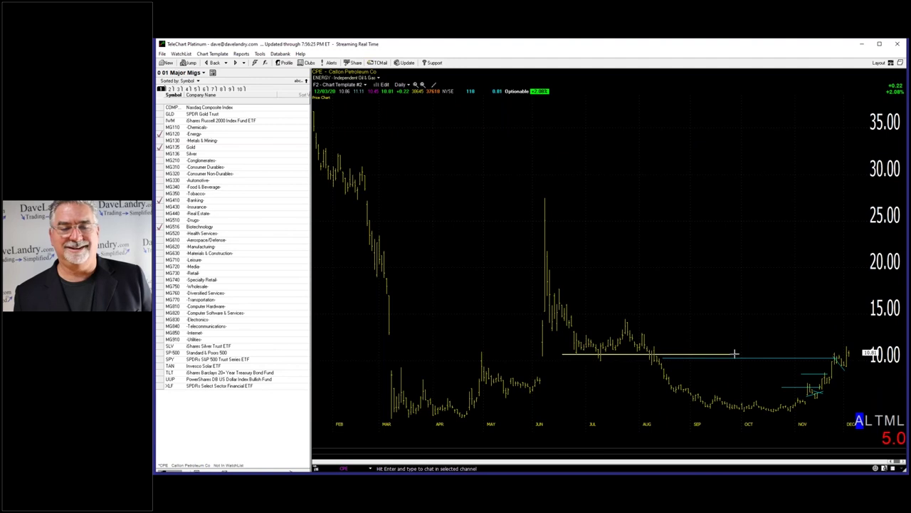
mouse_move(562, 323)
left_mouse_down()
mouse_move(604, 309)
mouse_move(722, 307)
mouse_move(671, 311)
mouse_move(675, 318)
left_mouse_up()
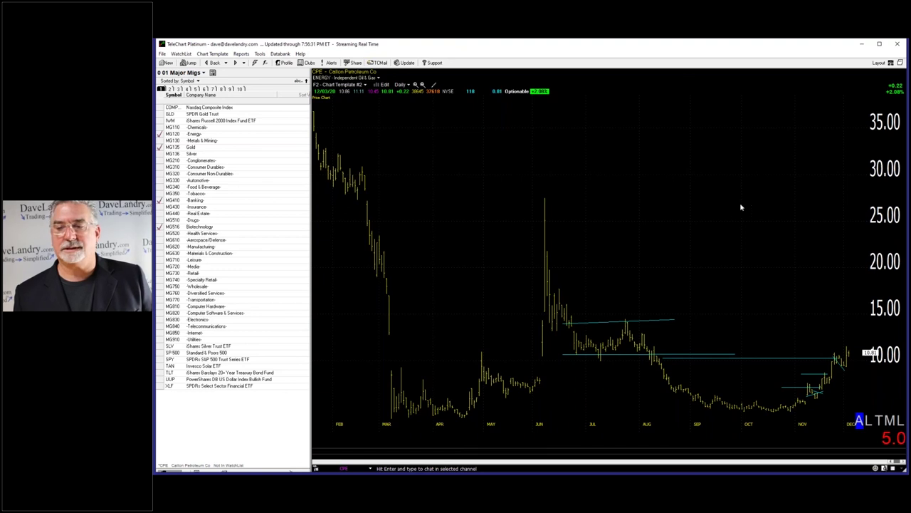
Look up the symbol MRO and draw a resistance line near 6.40 from May to December plus a rising line along November's rally
type("MRO")
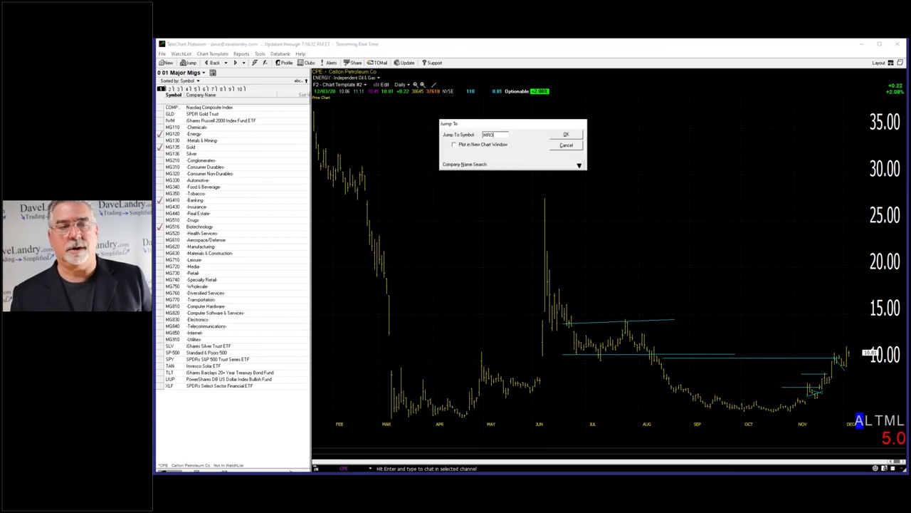
key("Return")
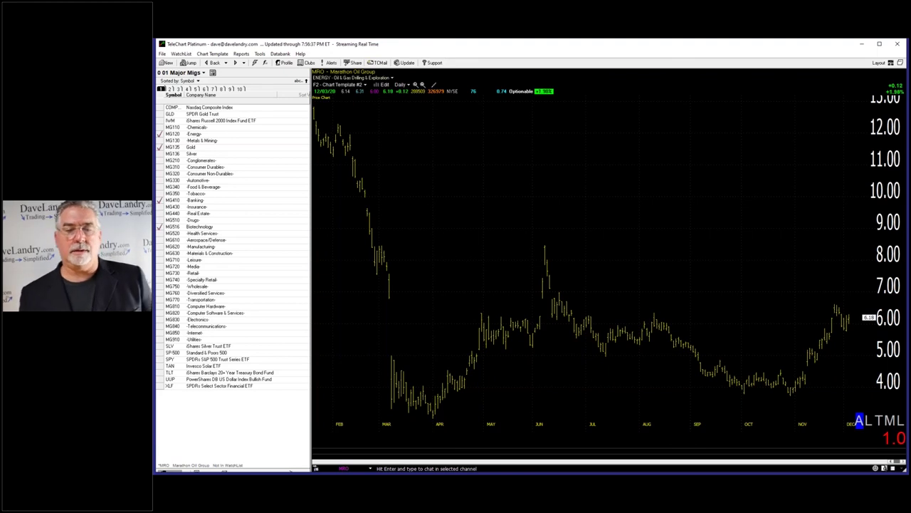
mouse_move(495, 306)
left_mouse_down()
mouse_move(821, 300)
mouse_move(850, 309)
left_mouse_up()
left_click_drag(798, 389, 837, 307)
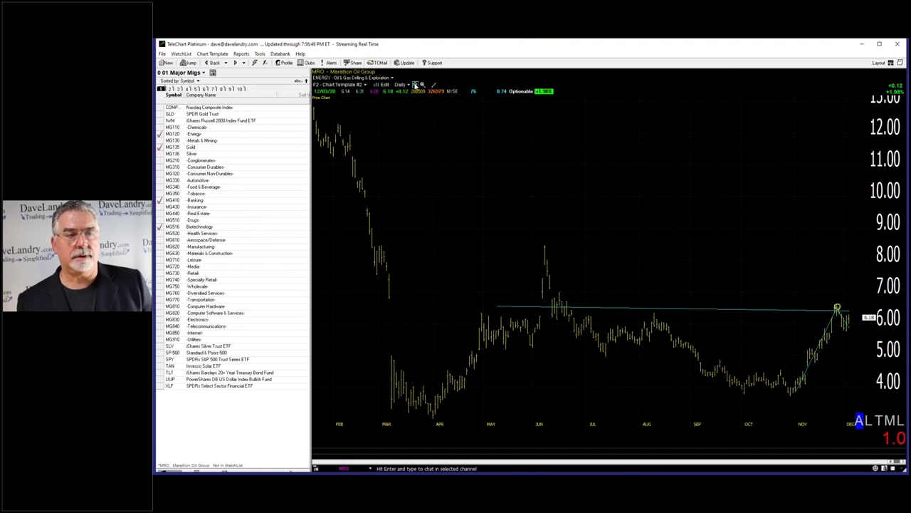
Lower the May end of Marathon Oil's resistance line to about 6.40 so that it runs nearly level
left_click(416, 84)
left_click(416, 84)
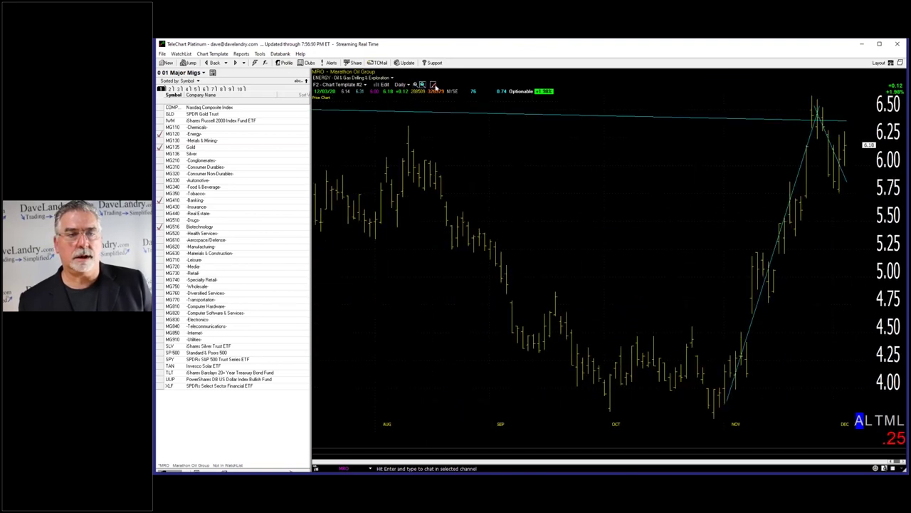
left_click(422, 85)
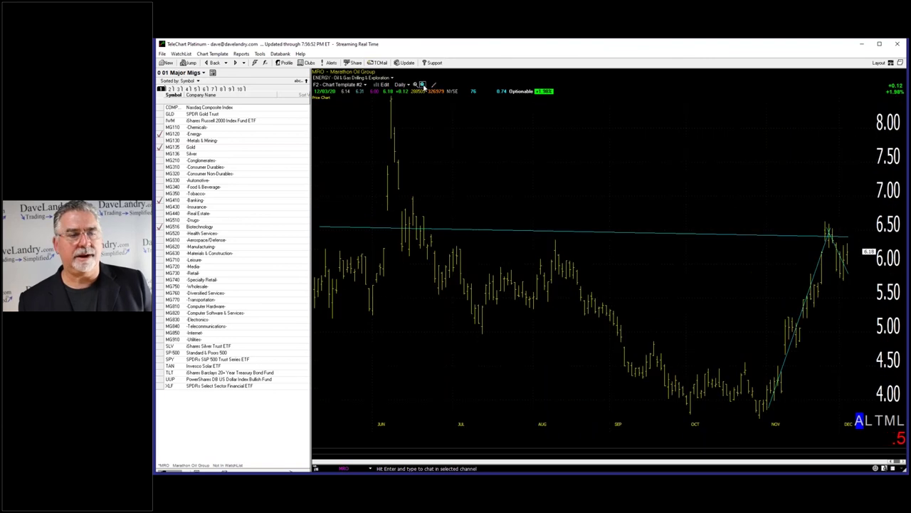
left_click(322, 227)
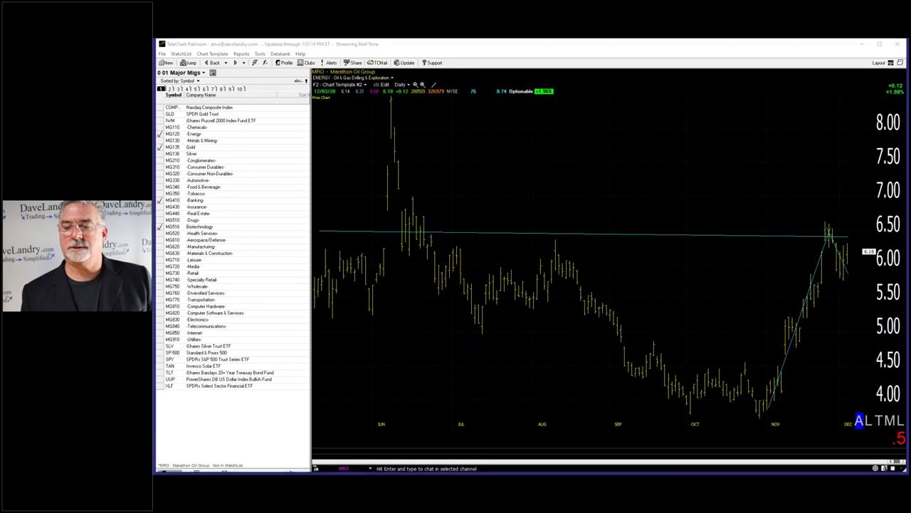
Look up the symbol SAGE and examine Sage Therapeutics' daily history back to 2018, as well as the bars since August
left_click(588, 155)
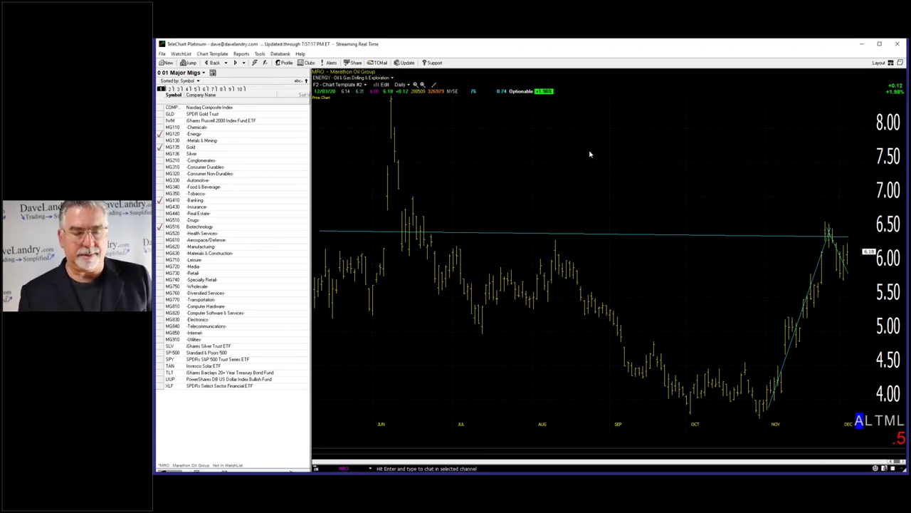
type("SAGE")
key("Return")
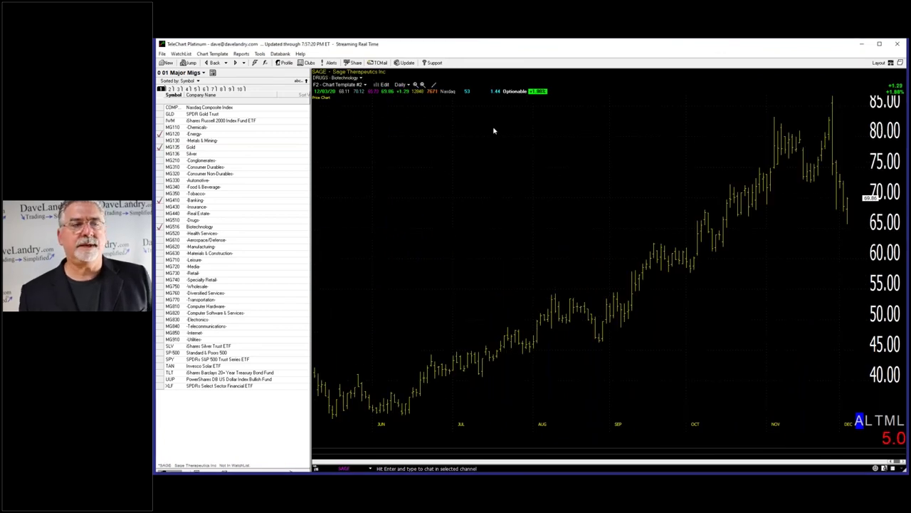
left_click(422, 84)
left_click(422, 84)
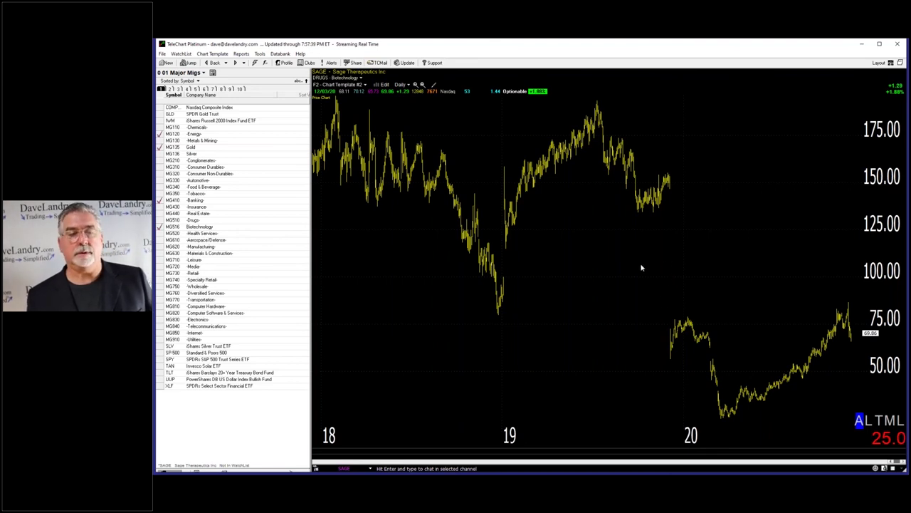
left_click(416, 84)
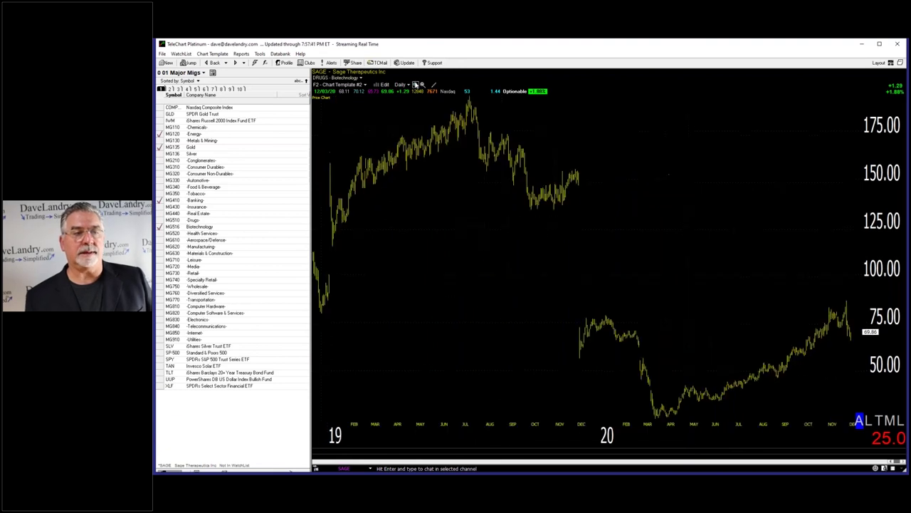
left_click(416, 84)
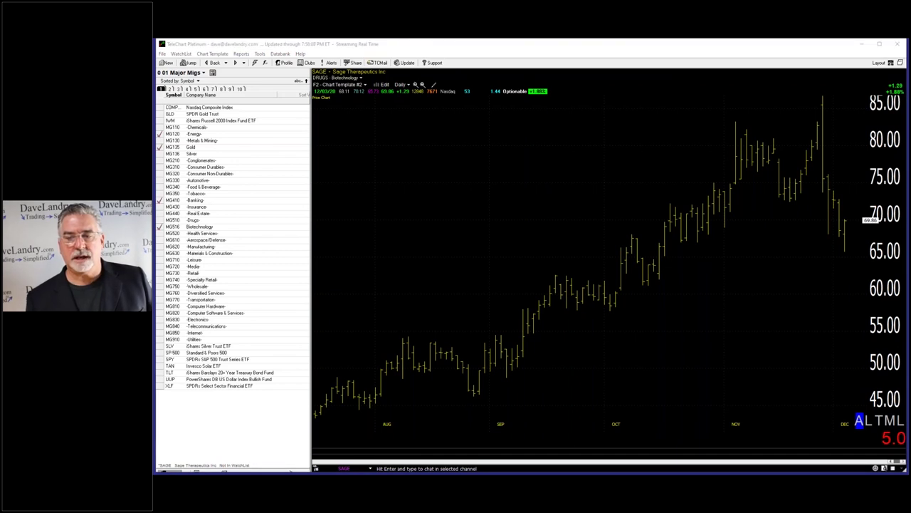
View Sage Therapeutics' chart back to the start of 2019 and try to show its prices unadjusted for splits
left_click(599, 341)
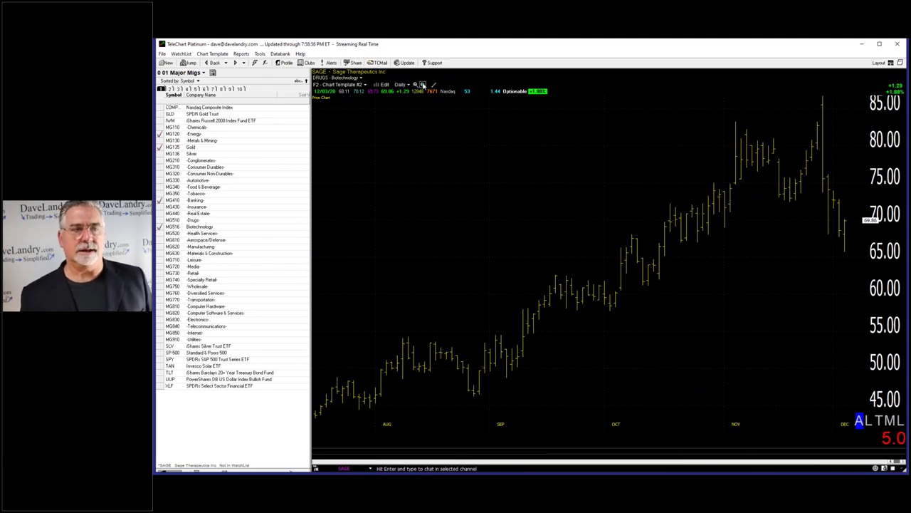
left_click(423, 84)
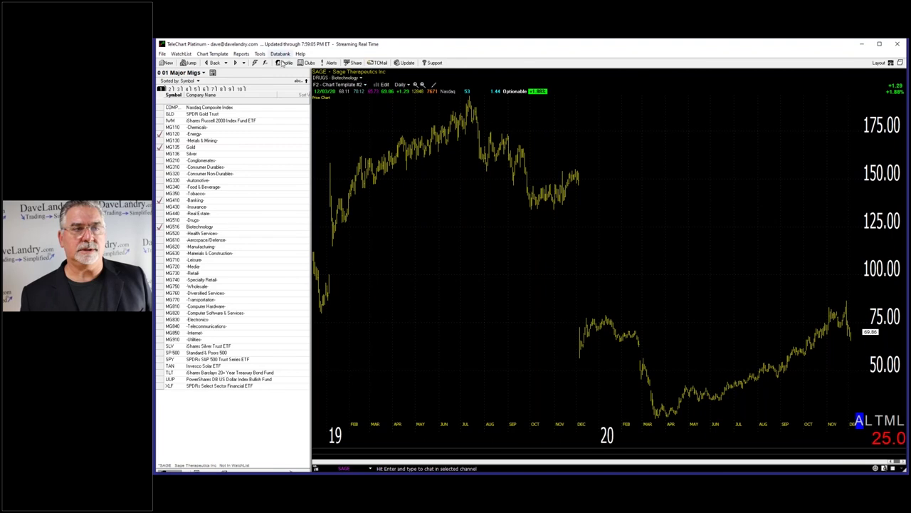
left_click(260, 54)
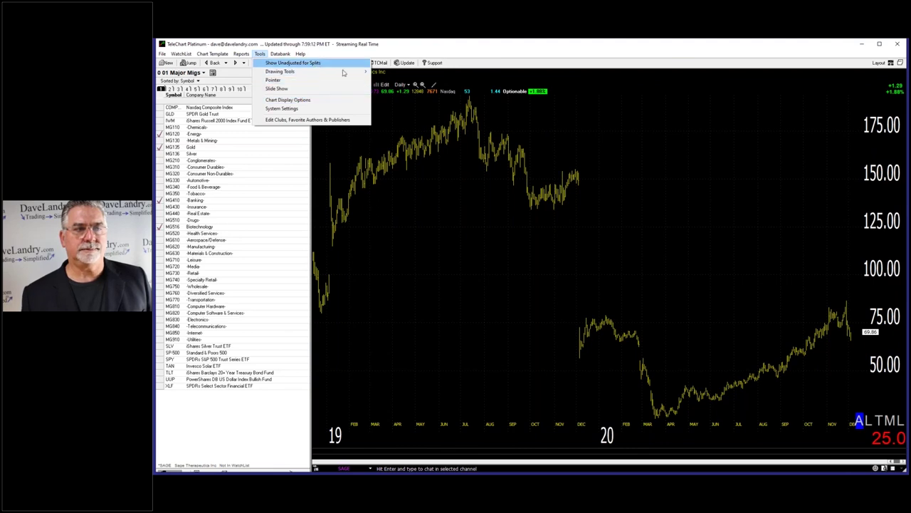
left_click(313, 63)
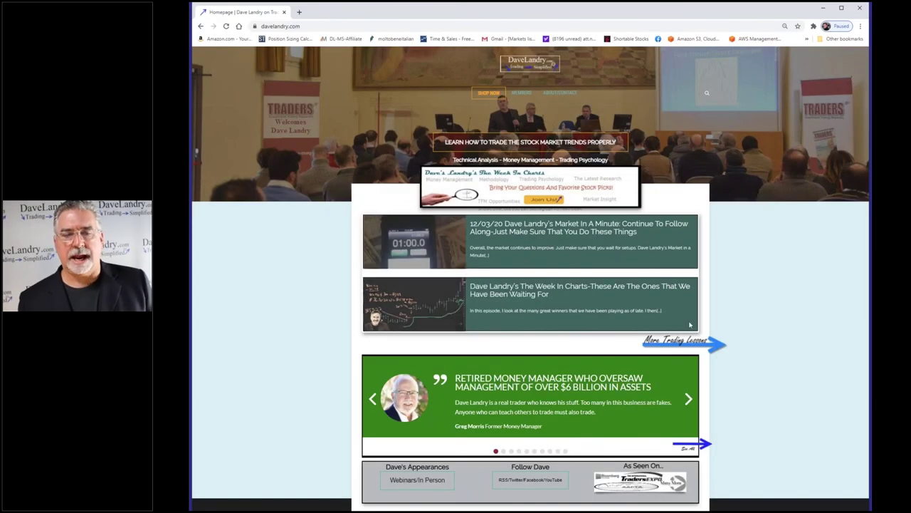
Switch to the browser and open More Trading Lessons from the davelandry.com homepage
left_click(683, 343)
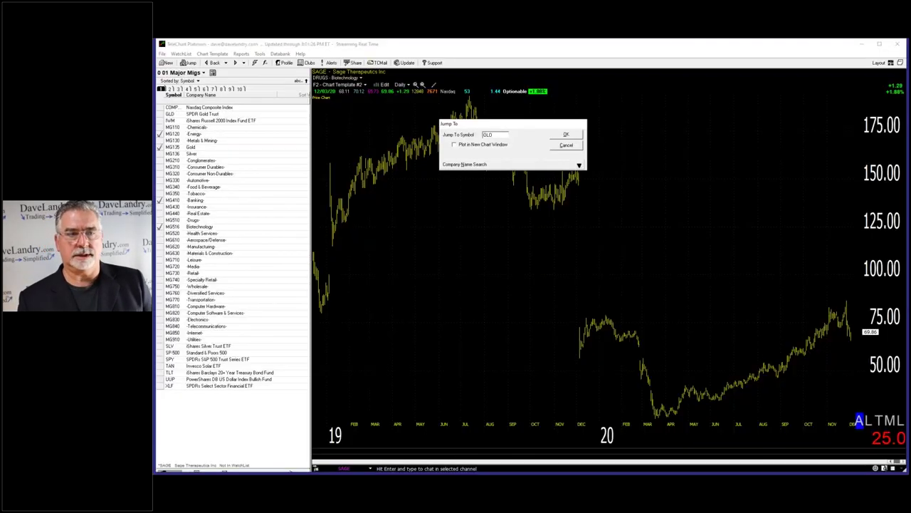
Switch back to TeleChart, look up the symbol OLMA and examine Olema Pharmaceuticals' few daily bars up close
type("A")
key("Return")
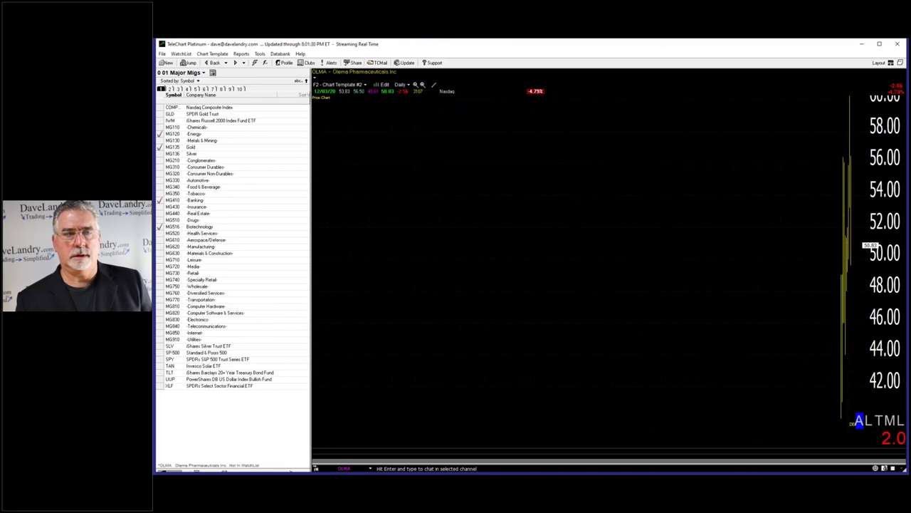
left_click(416, 86)
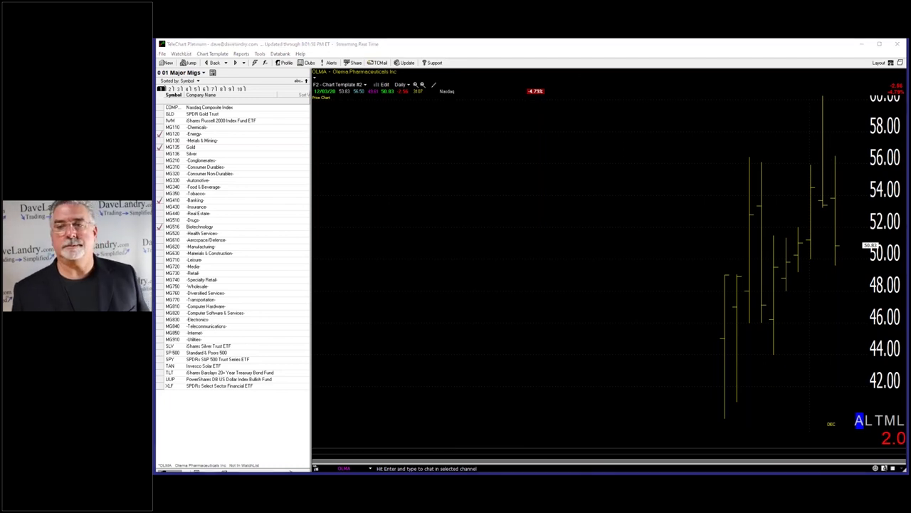
Look up the symbol EAR and draw a nearly level trendline around 40.50 plus a line falling from about 52 to 42 along the pullback
left_click(769, 115)
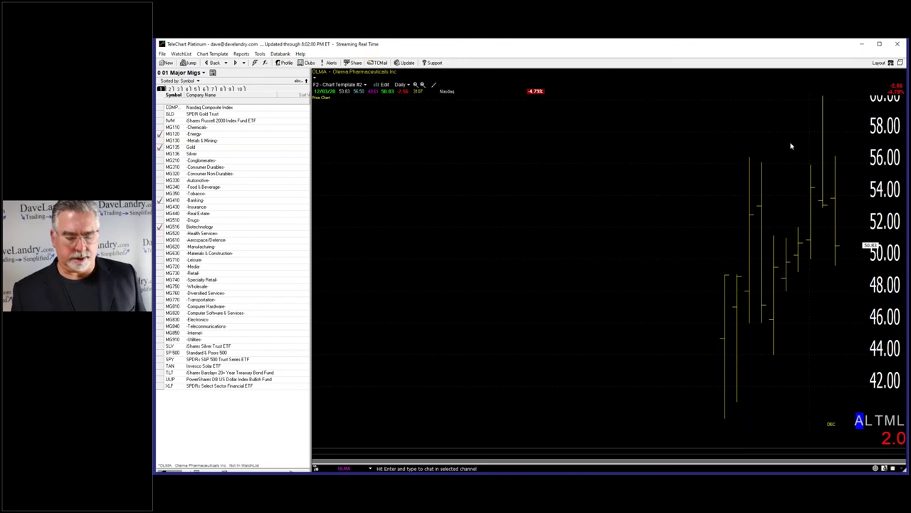
type("EAR")
key("Return")
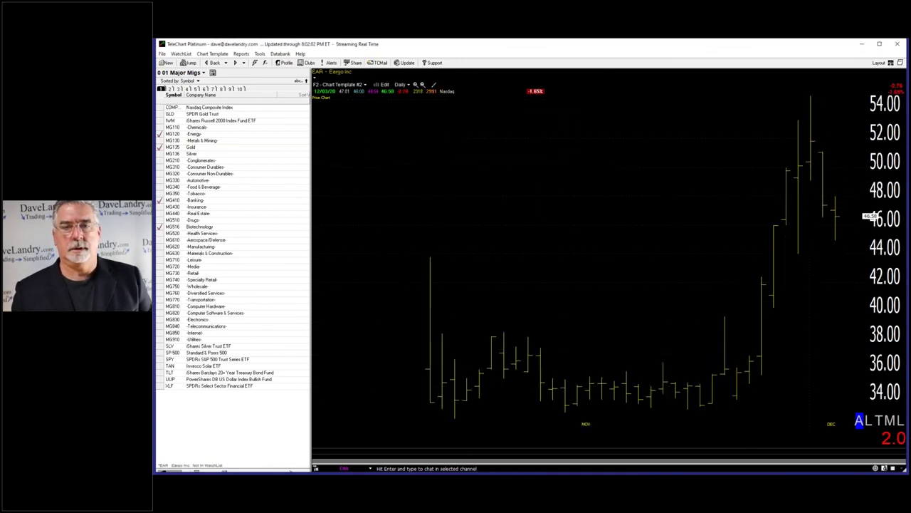
mouse_move(435, 294)
left_mouse_down()
mouse_move(819, 334)
mouse_move(842, 309)
mouse_move(839, 299)
left_mouse_up()
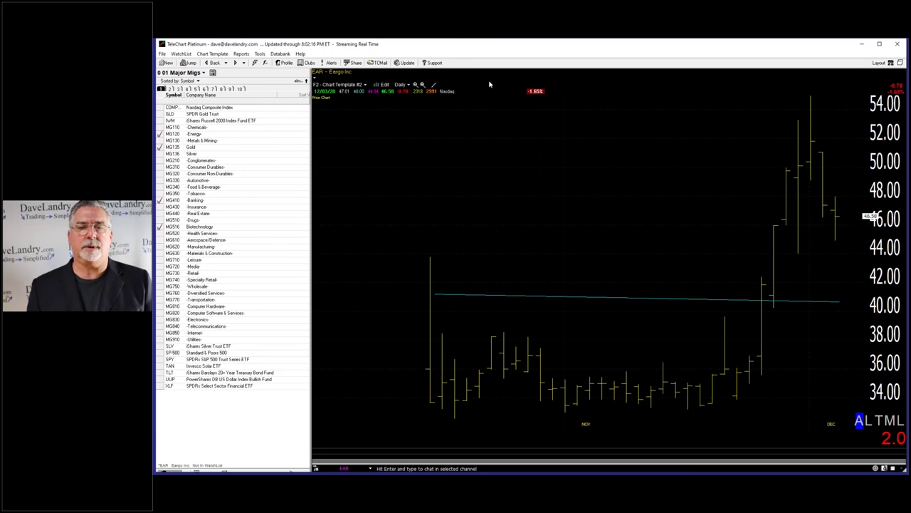
mouse_move(797, 125)
left_mouse_down()
mouse_move(833, 183)
mouse_move(851, 282)
left_mouse_up()
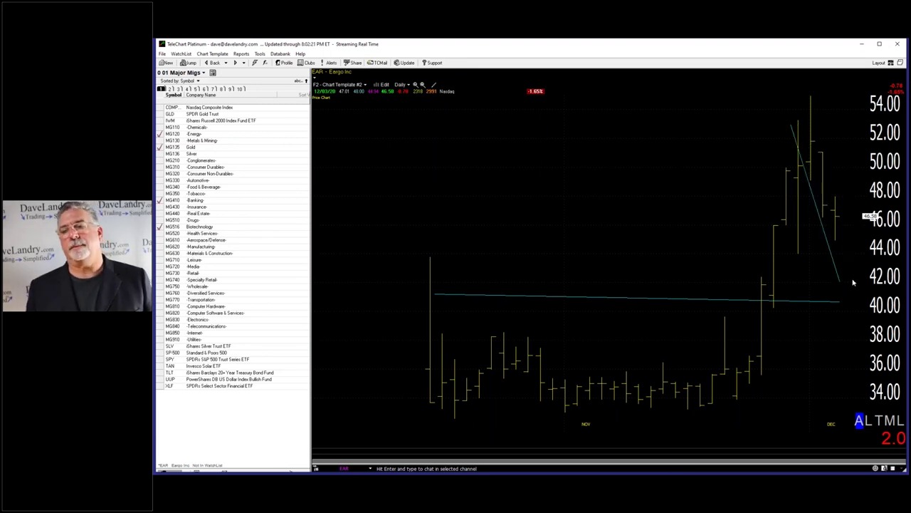